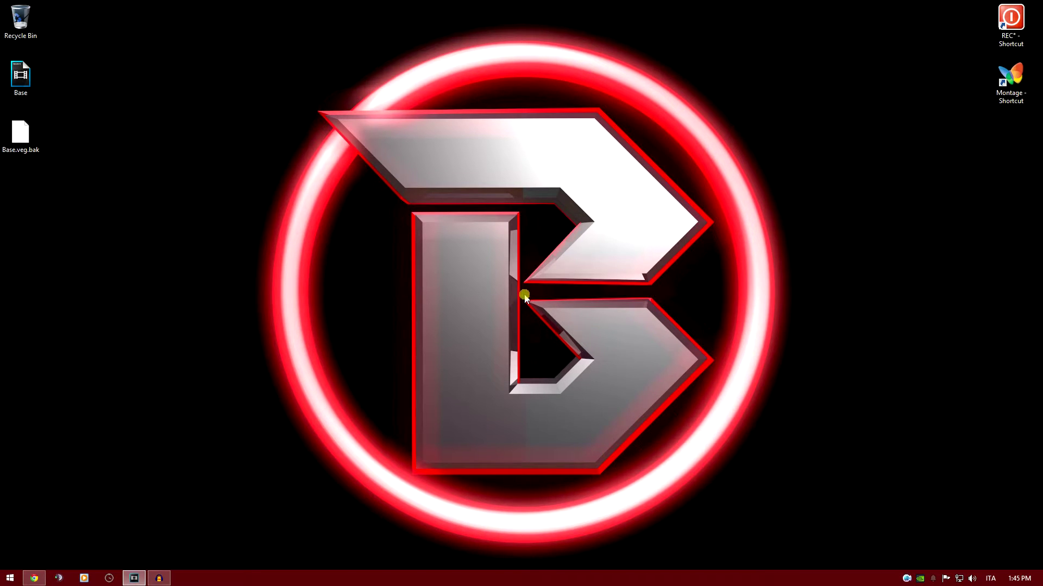
Launch NVIDIA Control Panel from the desktop menu and open Change resolution's Customize list.
{"action": "right_click", "coordinate": [524, 292]}
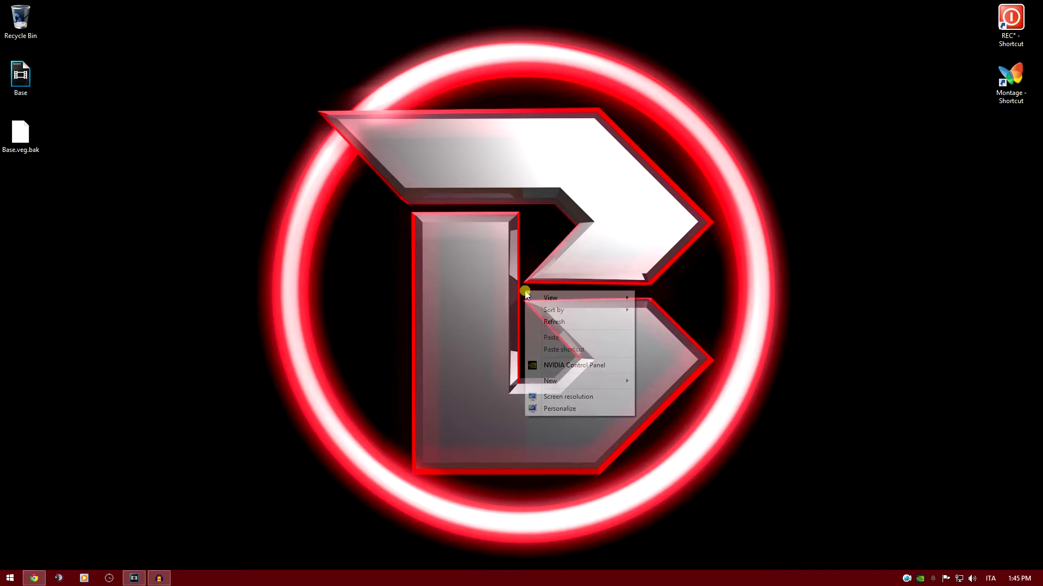
{"action": "left_click", "coordinate": [564, 372]}
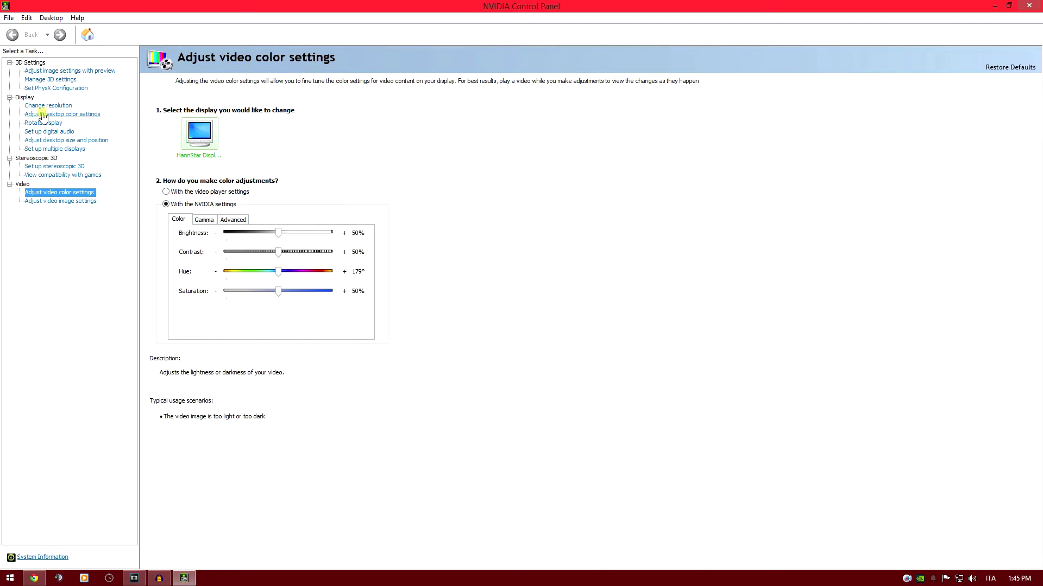
{"action": "left_click", "coordinate": [64, 106]}
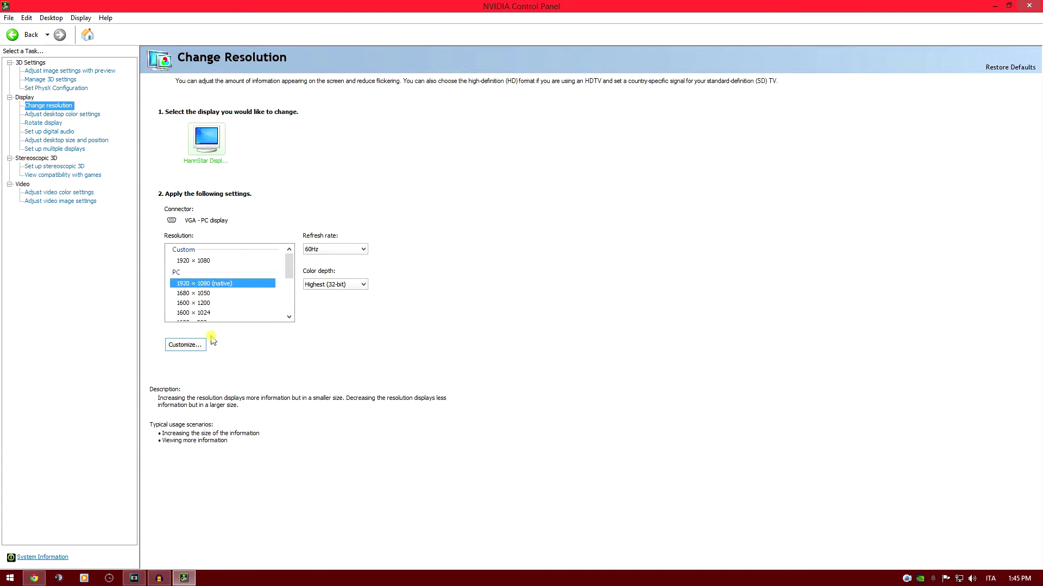
{"action": "left_click", "coordinate": [183, 347]}
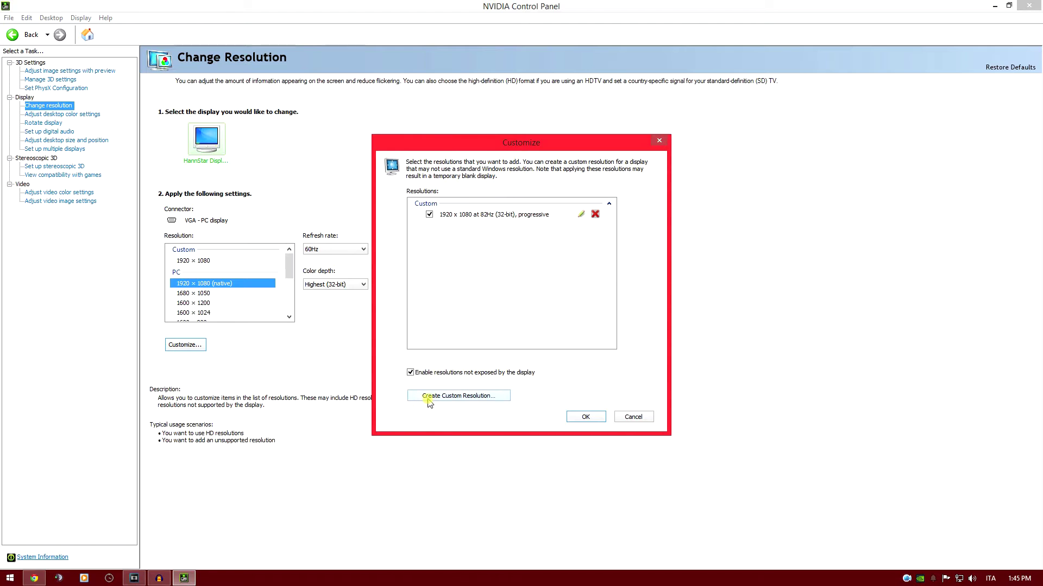
Start a new custom resolution, prefilled at 1920 x 1080, 60 Hz.
{"action": "left_click", "coordinate": [467, 398]}
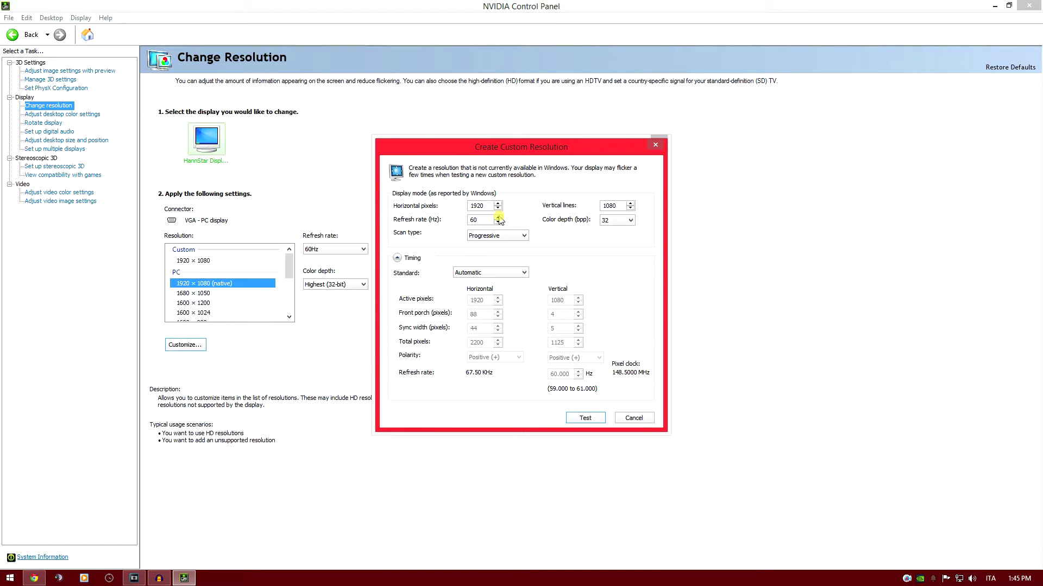
Raise the refresh rate and test the 1920 x 1080 mode at 70 Hz, then at 71 Hz.
{"action": "left_click", "coordinate": [498, 217]}
{"action": "left_click", "coordinate": [498, 216]}
{"action": "left_click", "coordinate": [498, 217]}
{"action": "left_click", "coordinate": [498, 217]}
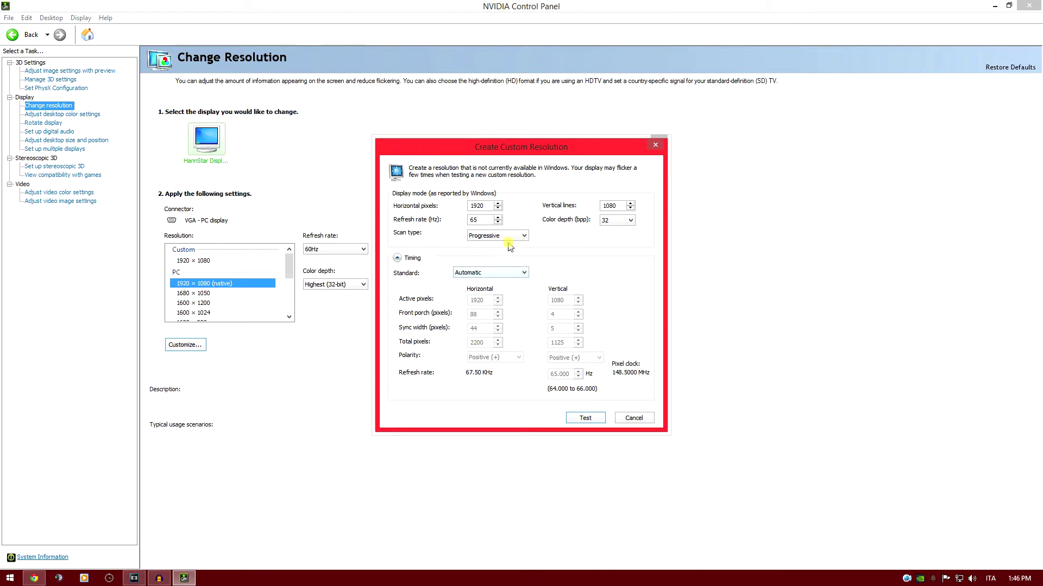
{"action": "left_click", "coordinate": [497, 217]}
{"action": "left_click", "coordinate": [498, 216]}
{"action": "left_click", "coordinate": [576, 417]}
{"action": "left_click", "coordinate": [498, 217]}
{"action": "left_click", "coordinate": [595, 419]}
Raise the refresh rate to 80 Hz, test it, and decline saving the tested mode.
{"action": "left_click", "coordinate": [498, 217]}
{"action": "left_click", "coordinate": [498, 217]}
{"action": "left_click", "coordinate": [498, 217]}
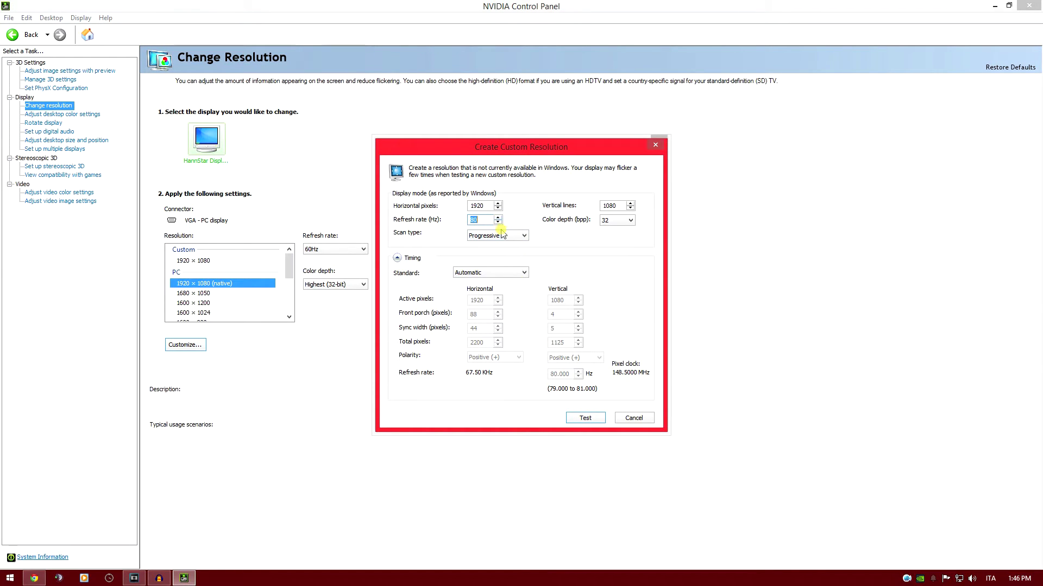
{"action": "left_click", "coordinate": [586, 418]}
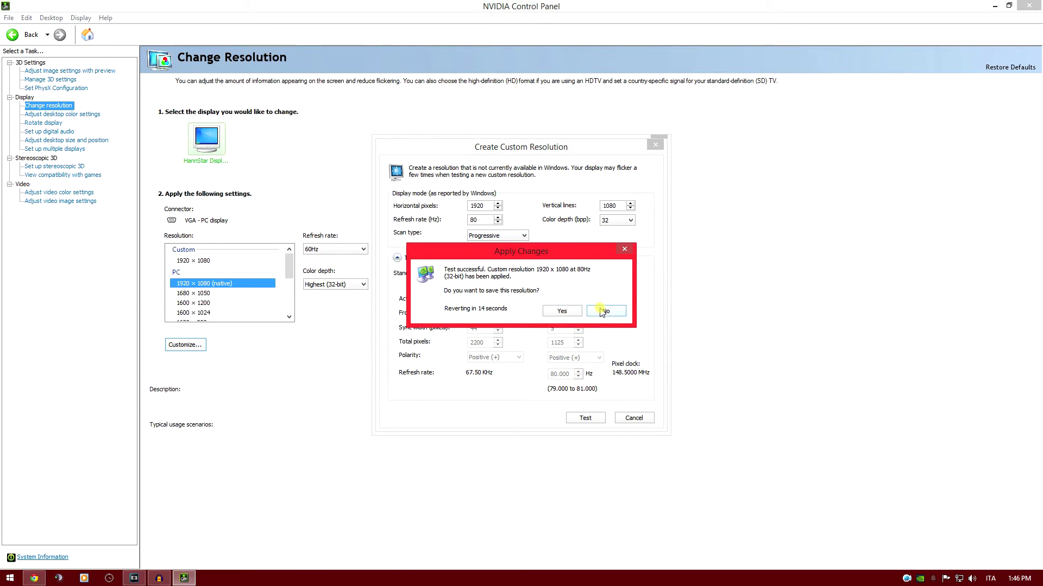
{"action": "left_click", "coordinate": [602, 312]}
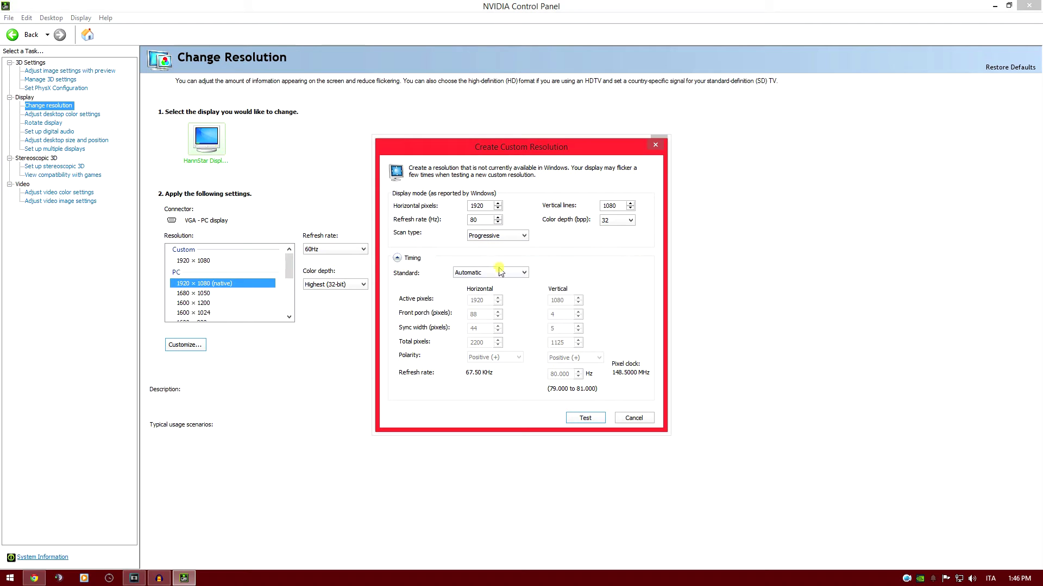
Test 82 Hz, dismiss the duplicate-resolution warning, cancel creation and close the custom list.
{"action": "left_click", "coordinate": [498, 218]}
{"action": "left_click", "coordinate": [589, 418]}
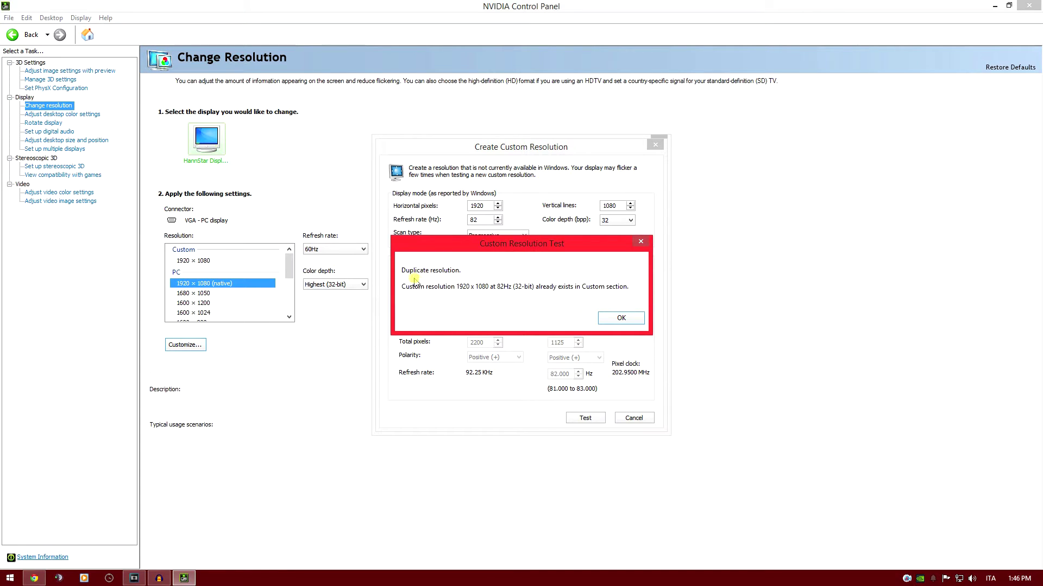
{"action": "left_click", "coordinate": [619, 324]}
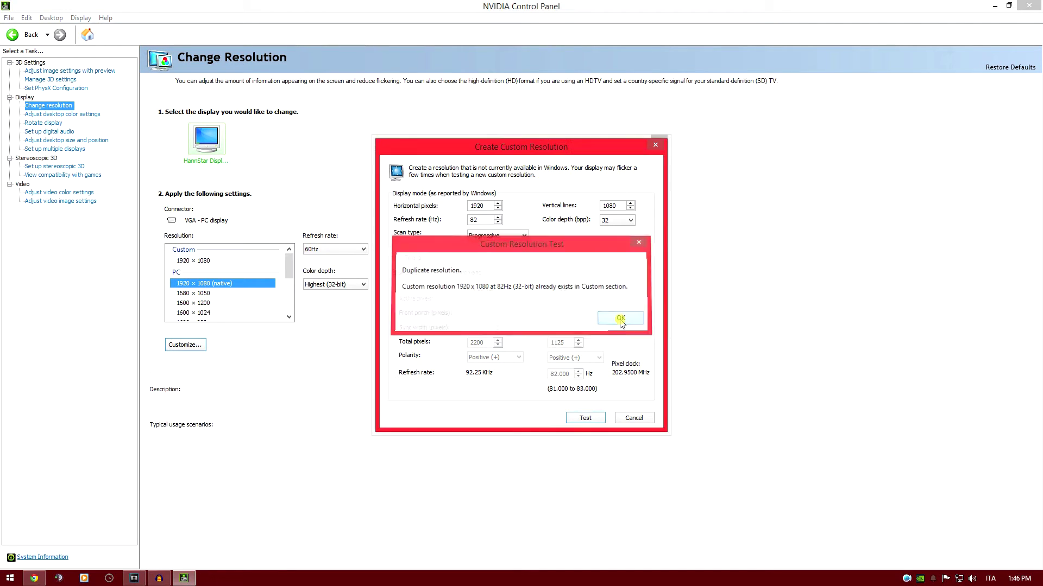
{"action": "left_click", "coordinate": [634, 419]}
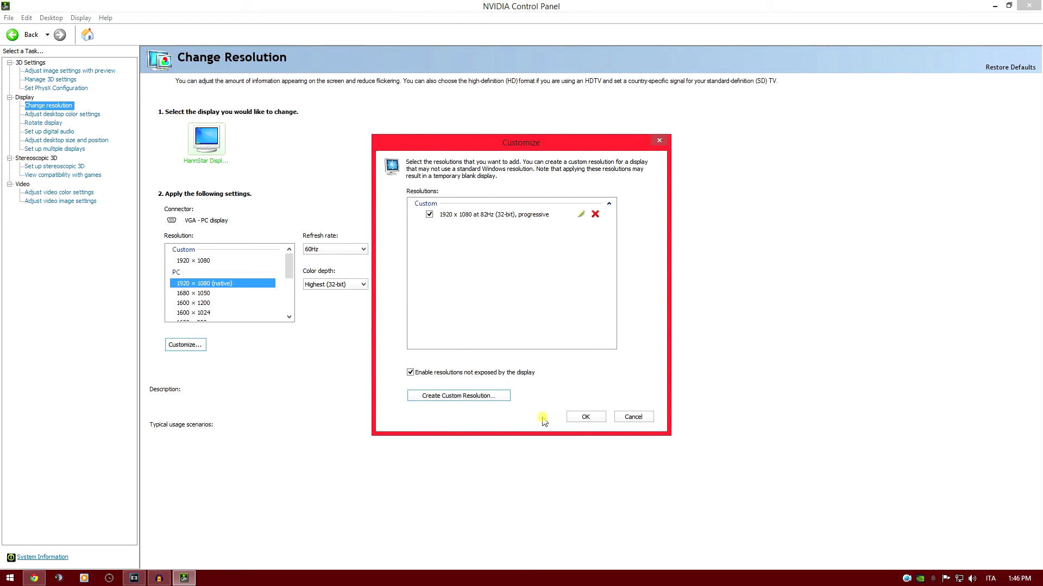
{"action": "left_click", "coordinate": [588, 417]}
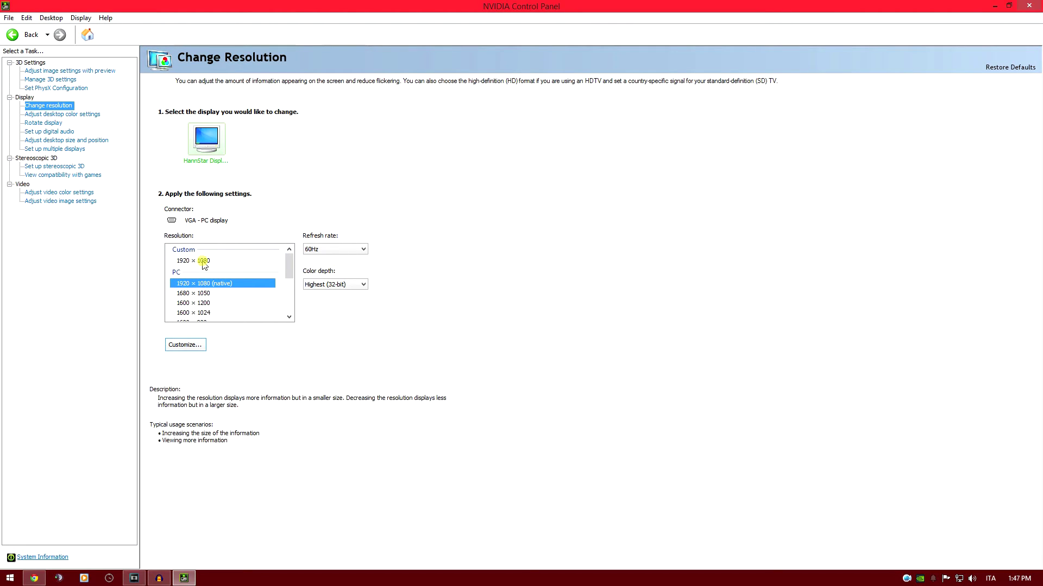
Select the custom 1920 x 1080 resolution at 82Hz, apply it, and keep the change.
{"action": "left_click", "coordinate": [190, 262]}
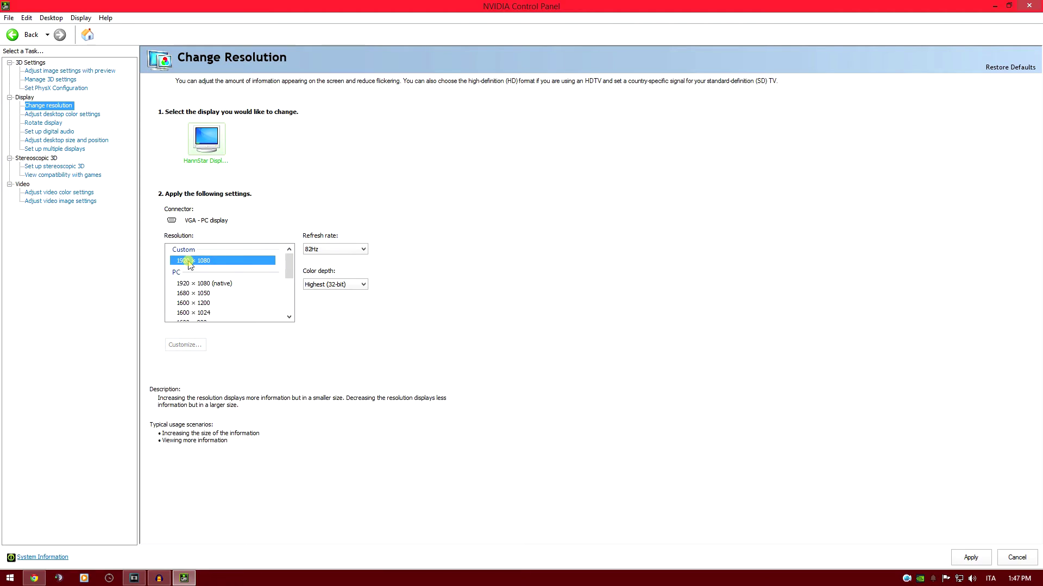
{"action": "left_click", "coordinate": [204, 284]}
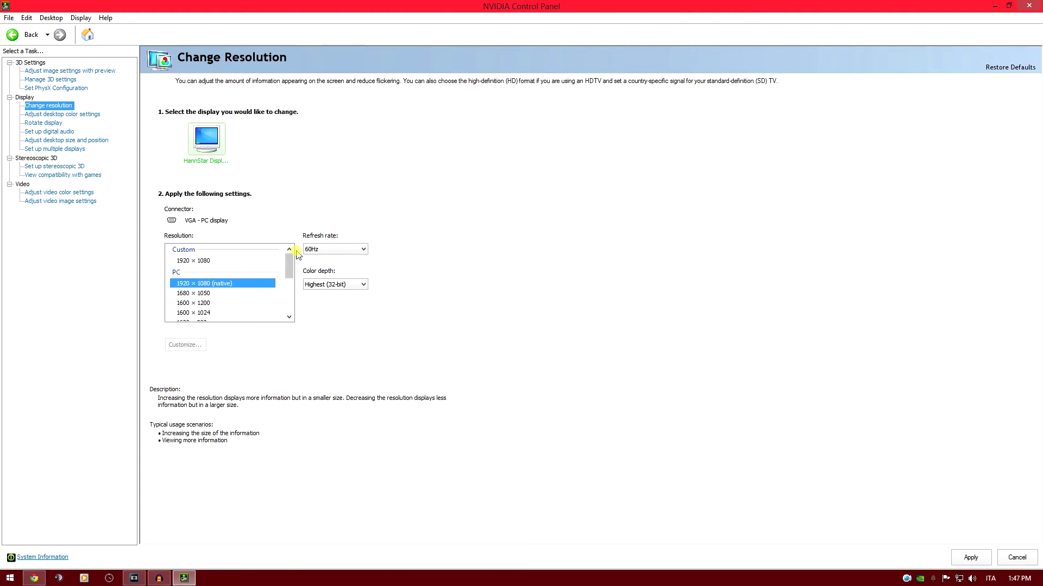
{"action": "left_click", "coordinate": [208, 262]}
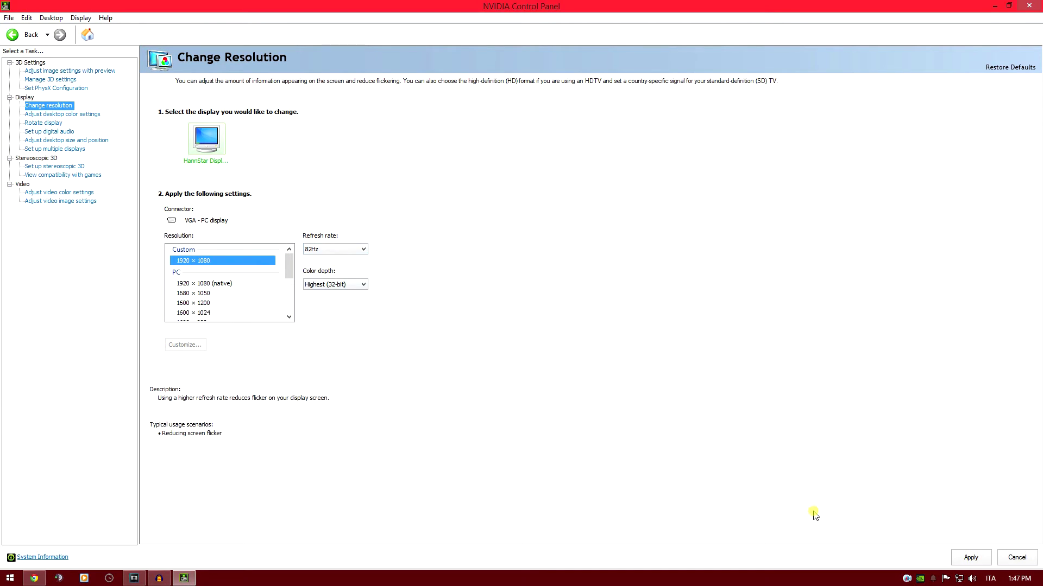
{"action": "left_click", "coordinate": [962, 558]}
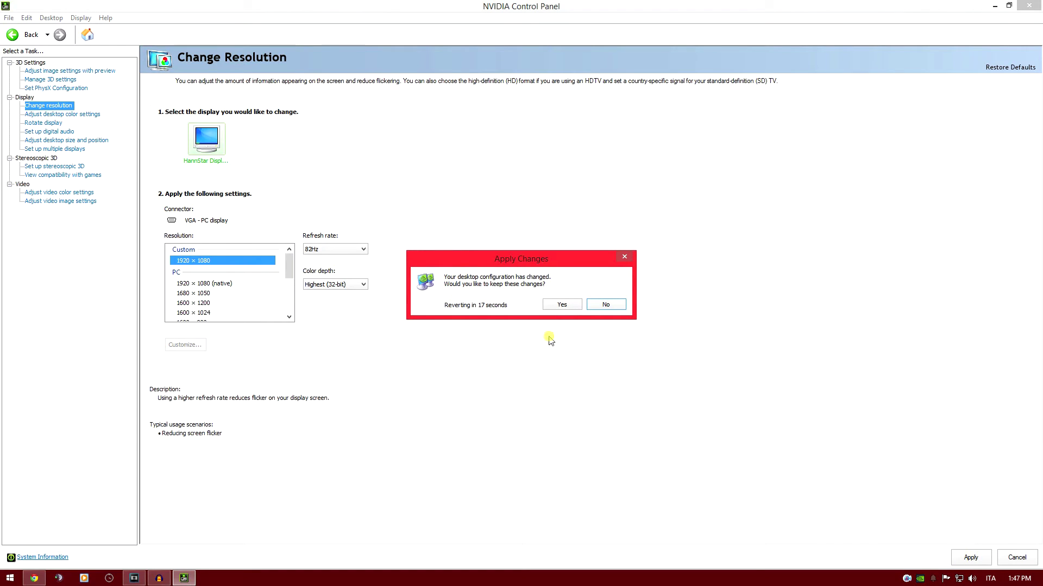
{"action": "left_click", "coordinate": [562, 306]}
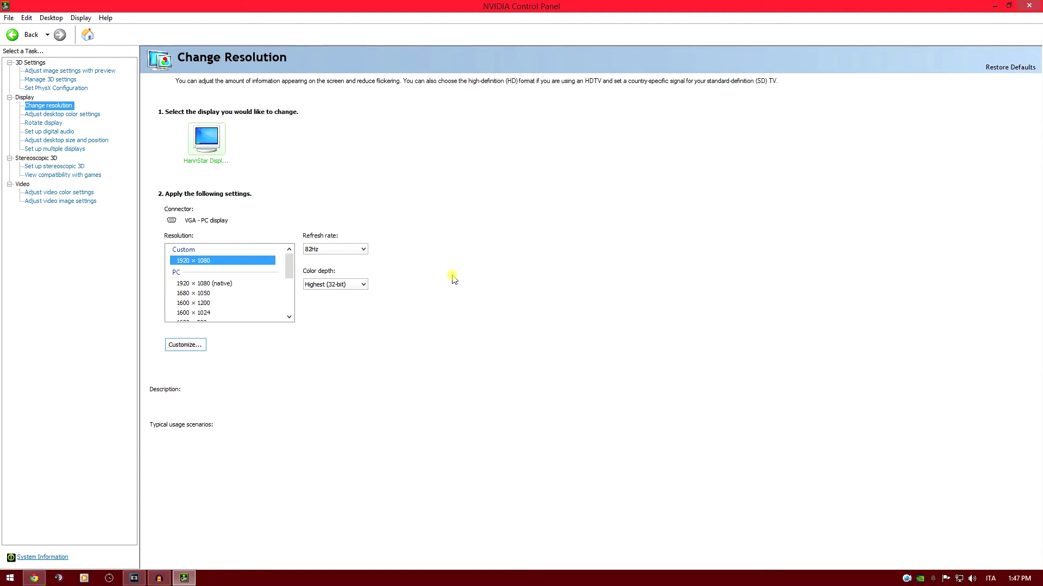
{"action": "mouse_move", "coordinate": [283, 273]}
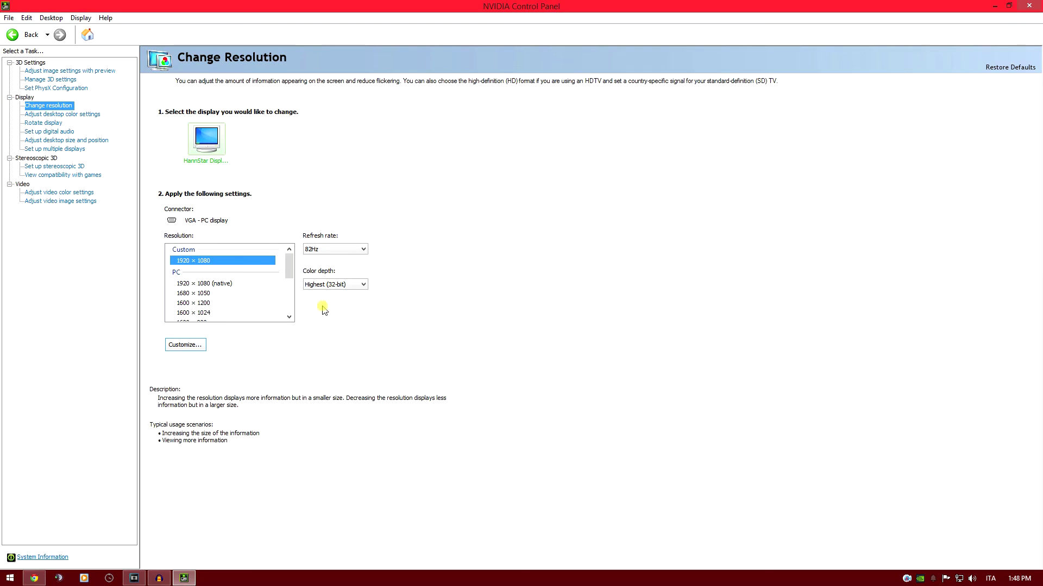
{"action": "left_click", "coordinate": [41, 193]}
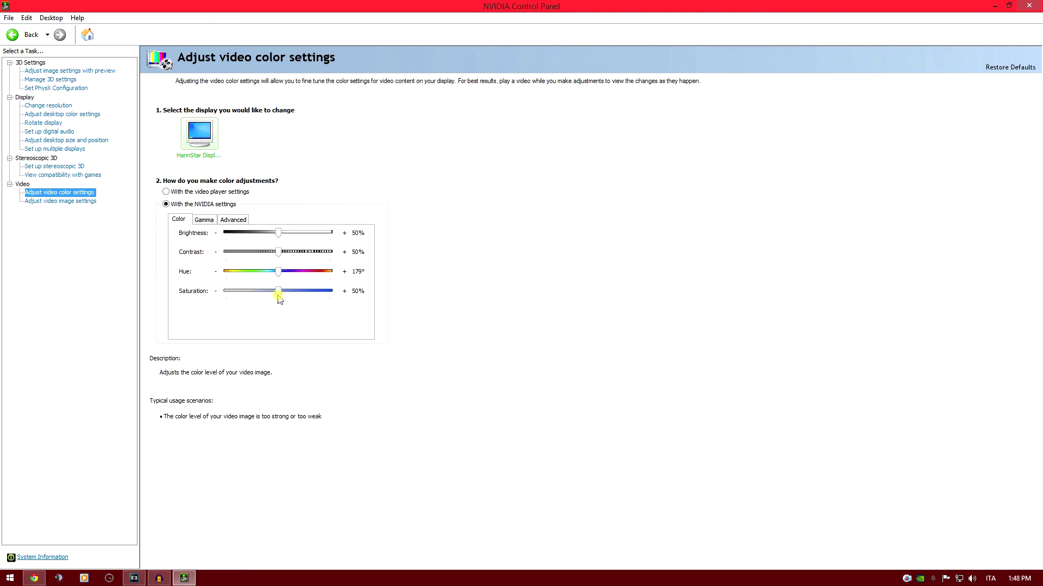
{"action": "left_click", "coordinate": [59, 107]}
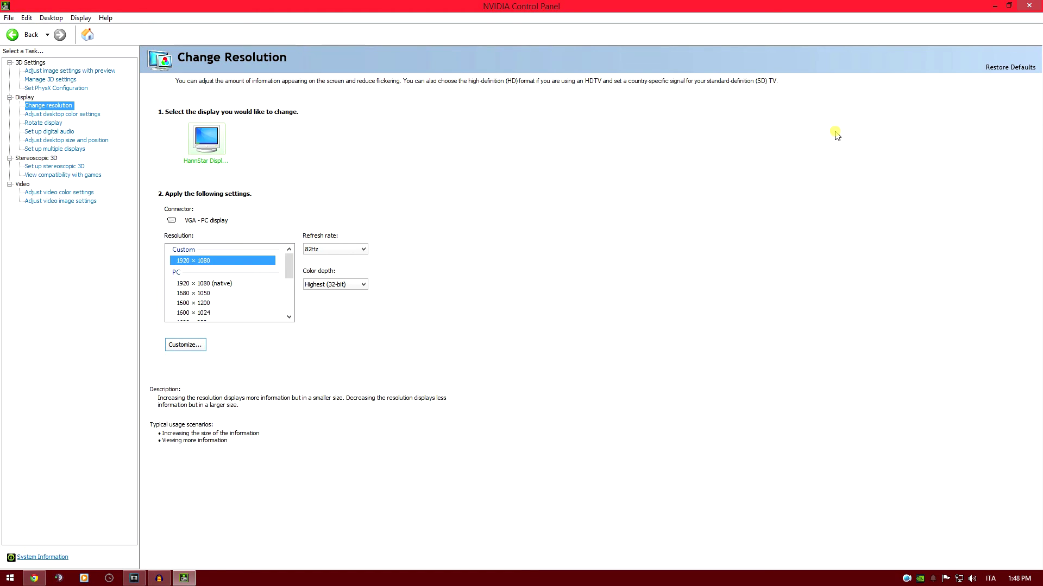
Minimise the NVIDIA Control Panel window to reveal the desktop.
{"action": "left_click", "coordinate": [1003, 8]}
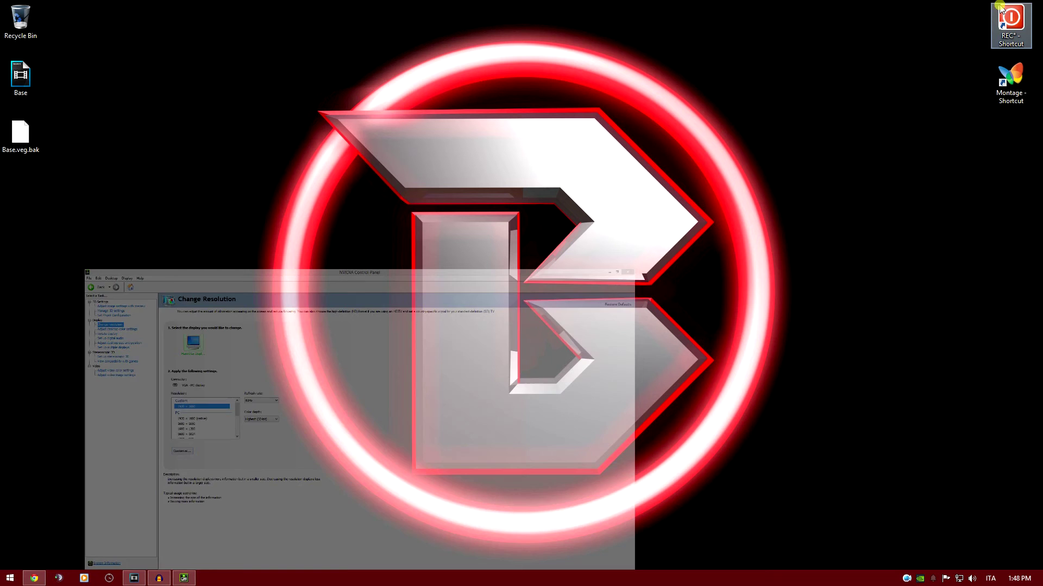